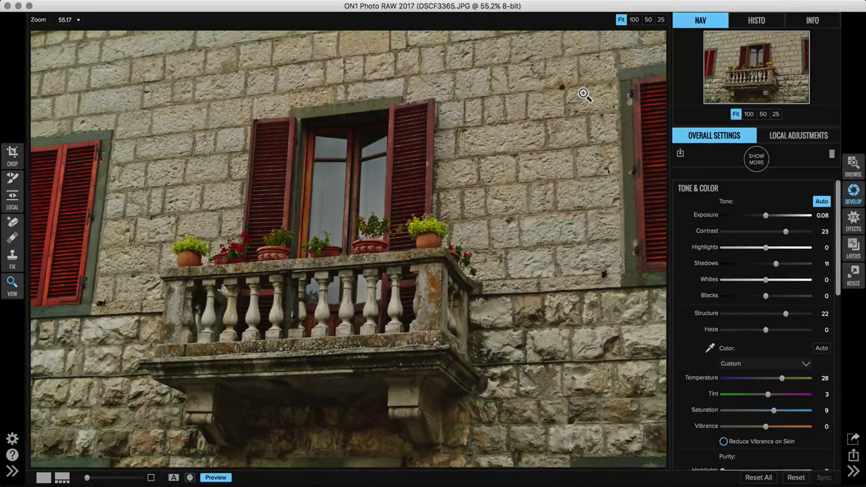
Step: Clone a clean baluster over the damaged one in the middle of the balcony railing with the Clone Stamp at size 150
left_click(13, 256)
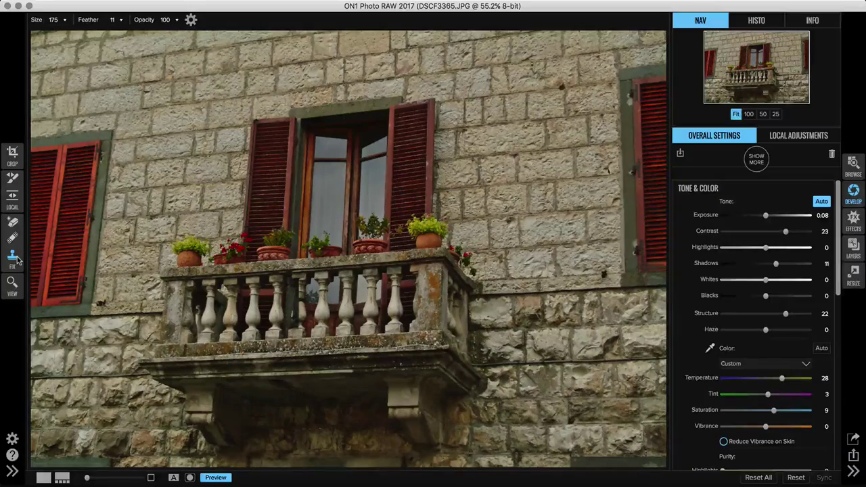
key("super+1")
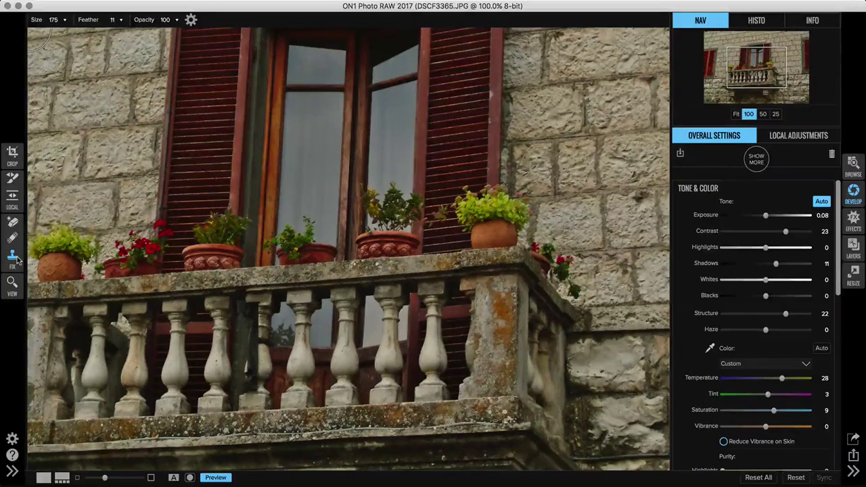
mouse_move(283, 371)
left_mouse_down()
mouse_move(418, 292)
mouse_move(404, 292)
left_mouse_up()
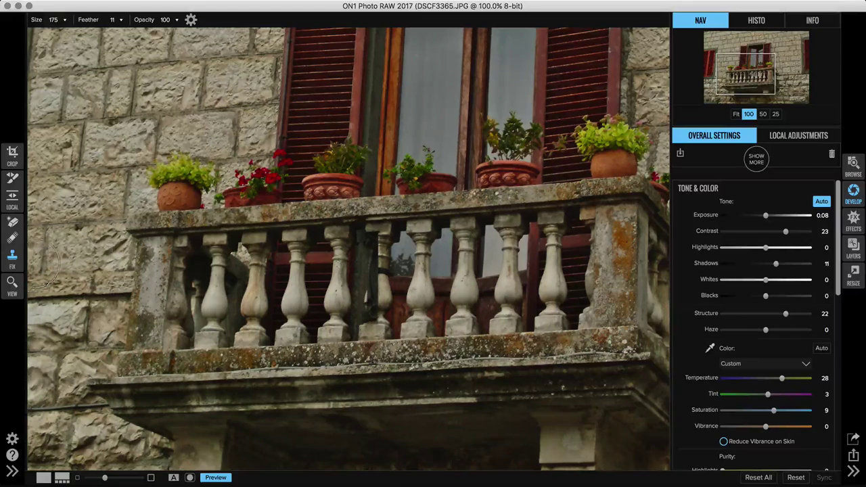
left_click(357, 287)
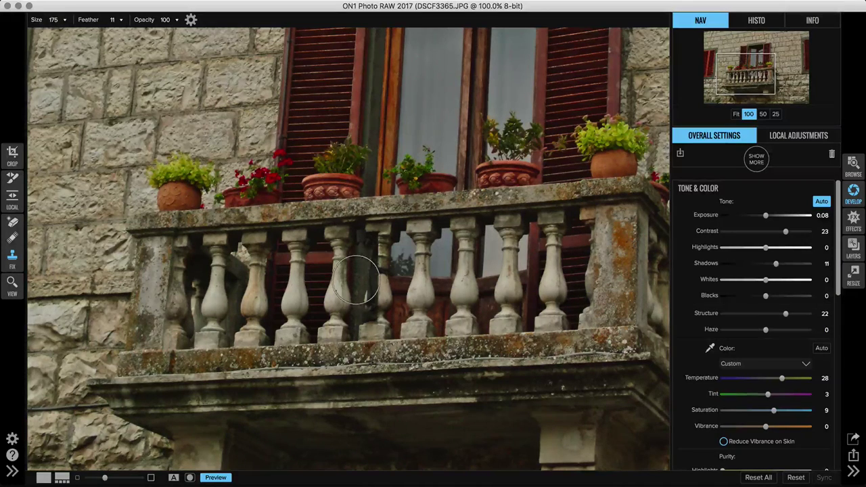
key("bracketleft")
key("bracketleft")
key("bracketleft")
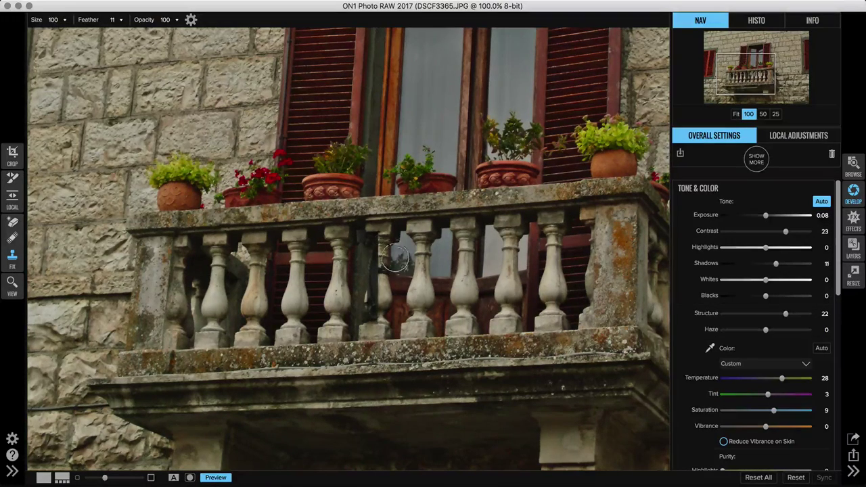
key("bracketright")
key("bracketright")
left_click(373, 299)
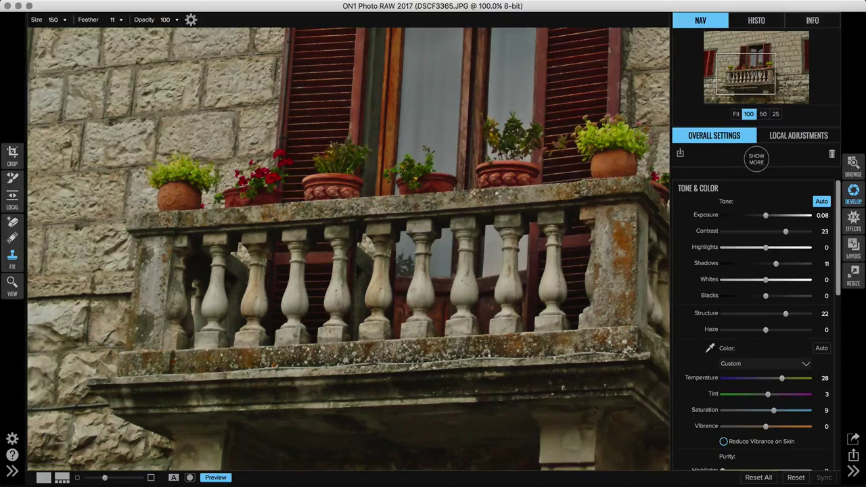
Step: Try to erase the cable running across the stone wall beside the balcony with the Perfect Eraser at size 60
left_click_drag(488, 356, 136, 280)
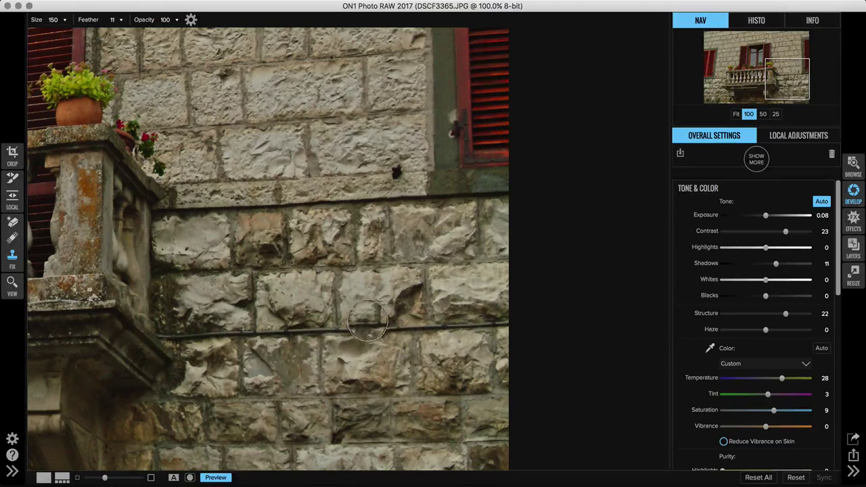
left_click(13, 224)
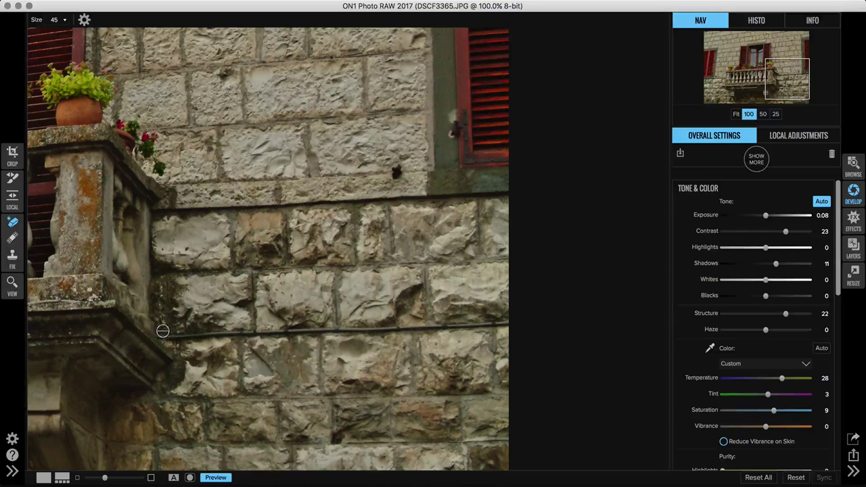
key("bracketright")
left_click_drag(170, 335, 506, 324)
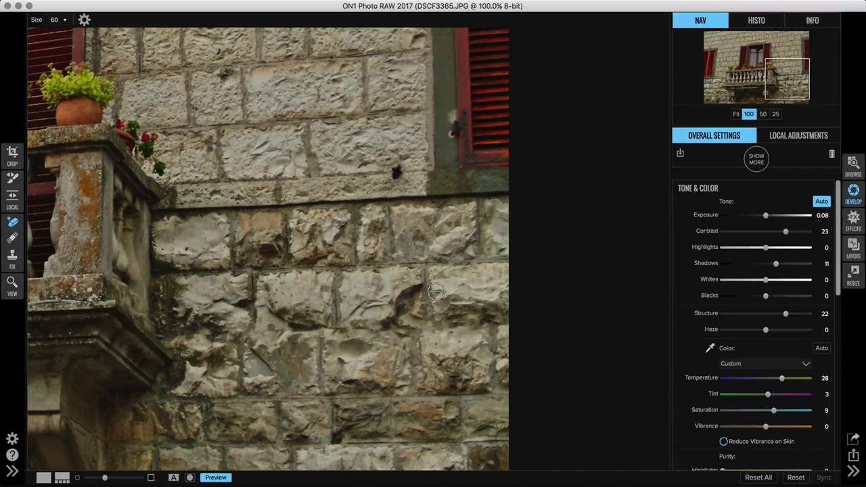
key("super+z")
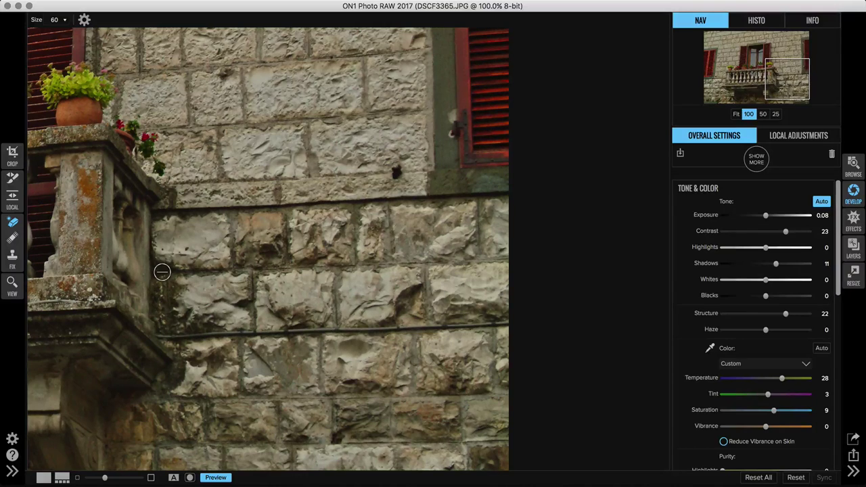
Step: Clone the mortar line above over the cable beside the balcony with the Clone Stamp at size 70 and feather 38
left_click(12, 256)
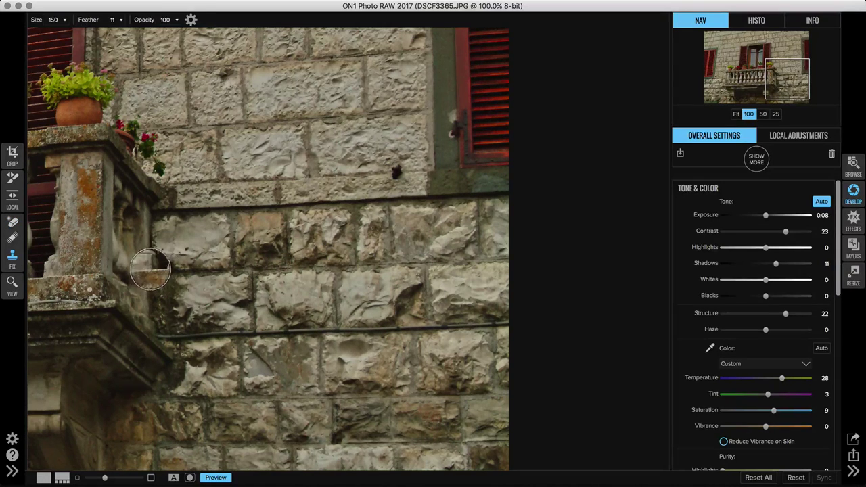
key("[")
key("[")
key("[")
key("[")
key("[")
key("[")
key("[")
key("[")
key("[")
key("[")
key("[")
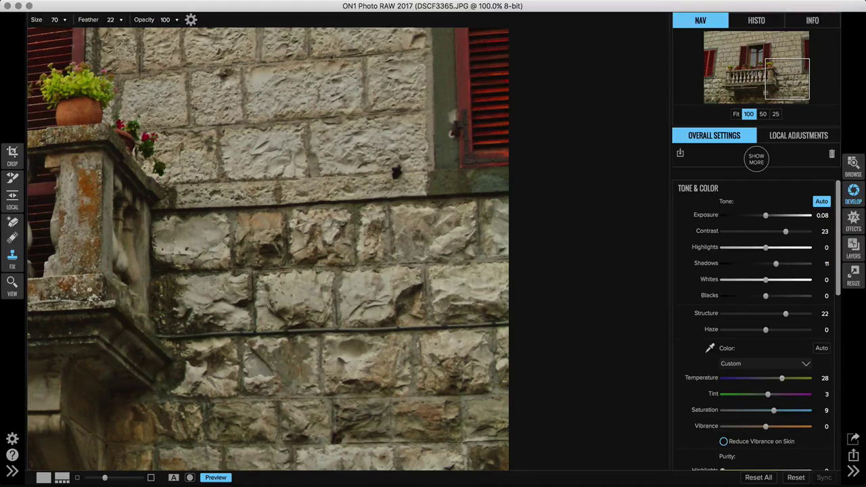
left_click_drag(85, 21, 88, 19)
left_click_drag(176, 331, 175, 334)
left_click(170, 272, "alt")
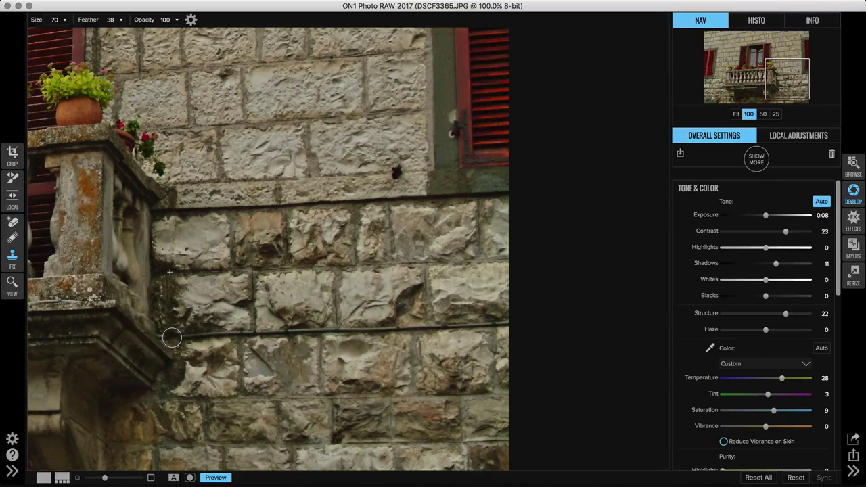
left_click_drag(172, 337, 510, 325)
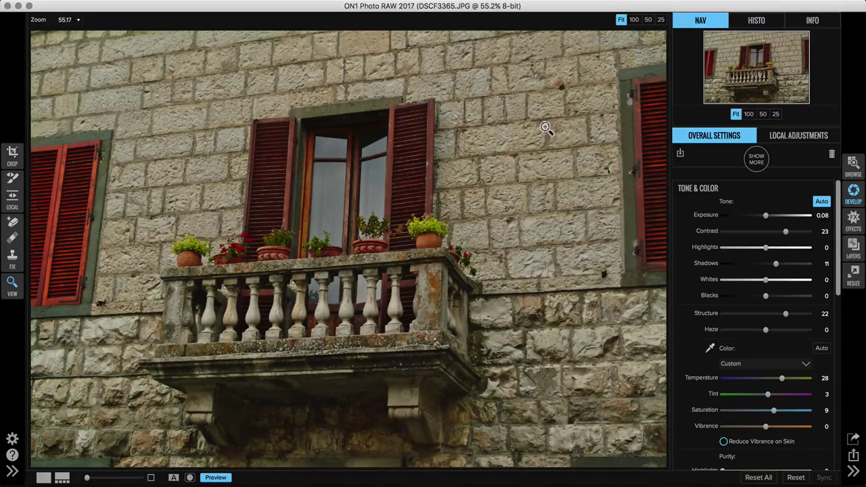
Step: Clone the stone wall over the whole right-hand shuttered window with the Clone Stamp at size 350, undoing stray strokes
left_click(12, 257)
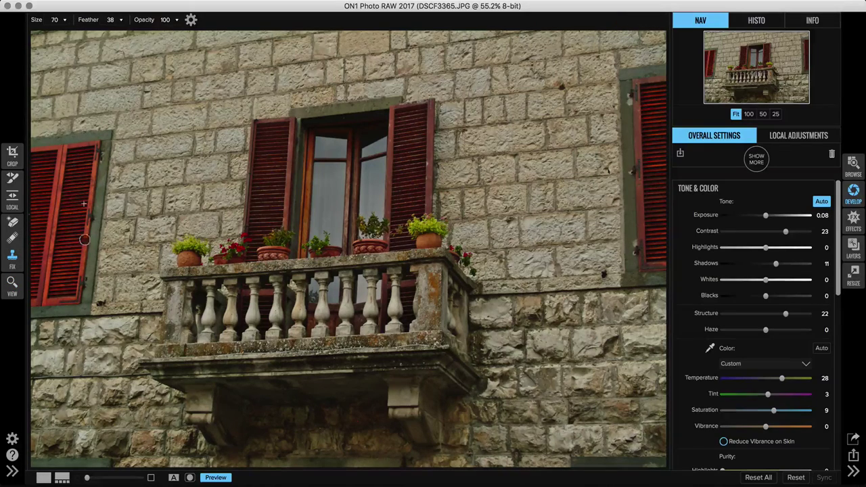
key("bracketright")
key("bracketright")
key("bracketright")
key("bracketright")
key("bracketright")
key("bracketright")
key("bracketright")
key("bracketright")
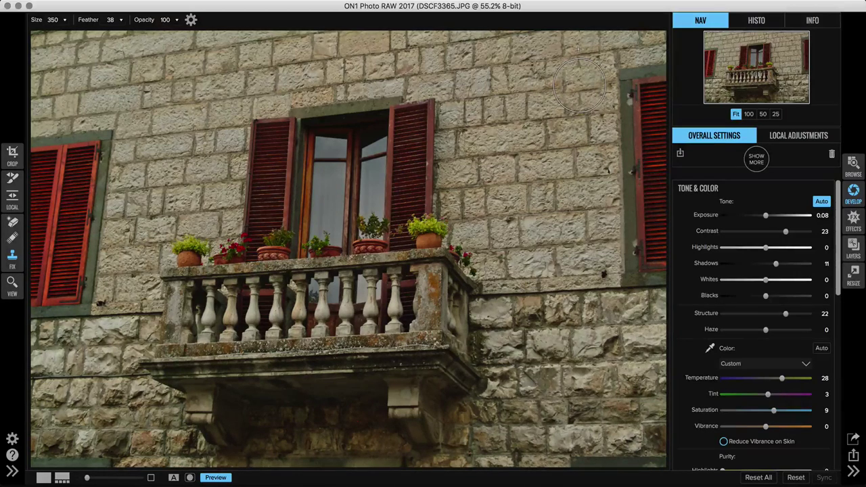
key("super+z")
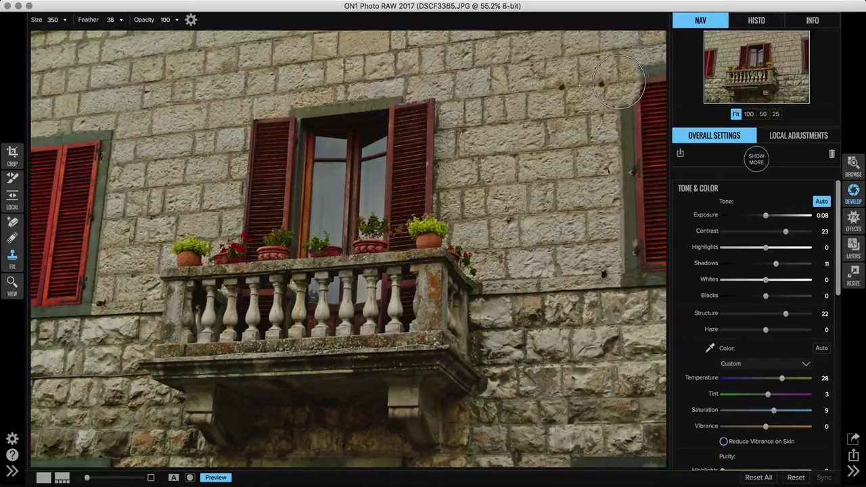
left_click_drag(622, 150, 625, 296)
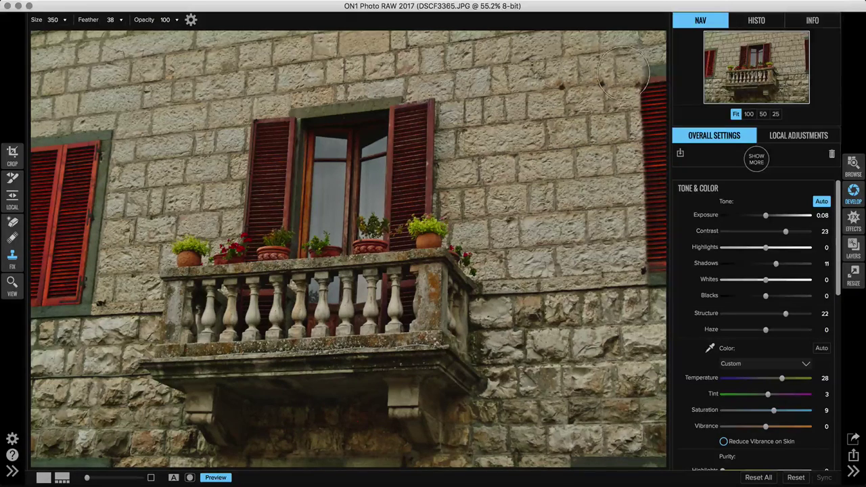
left_click(648, 67)
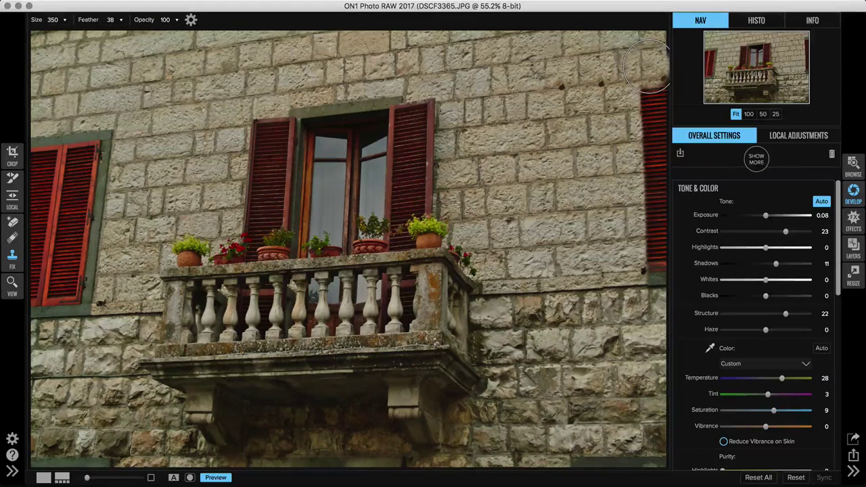
left_click(649, 66)
left_click_drag(648, 67, 650, 321)
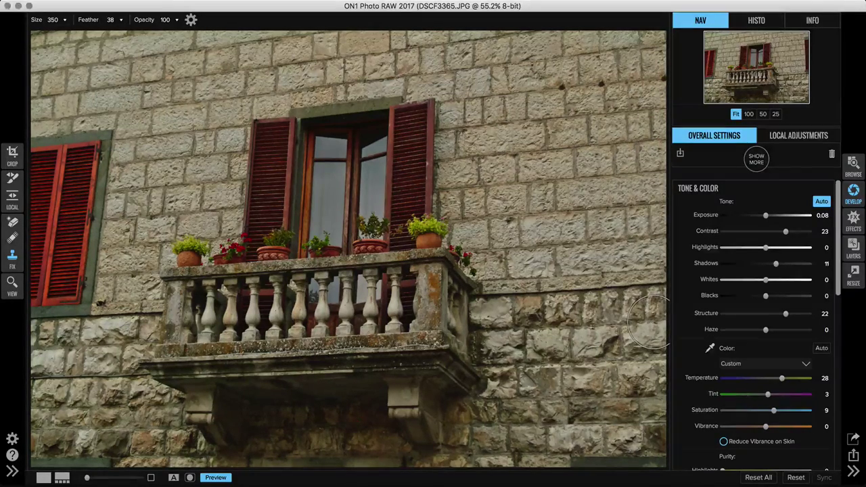
left_click(511, 114)
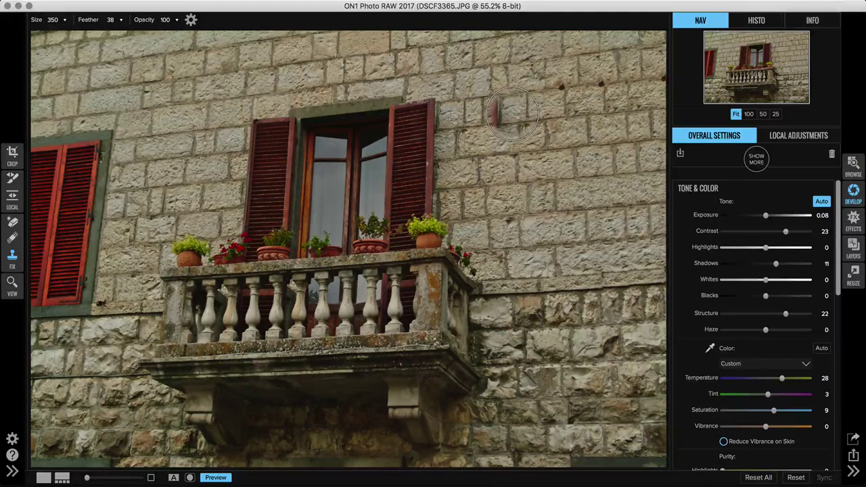
key("super+z")
Step: Clone clean stone over the repeated dark holes in the upper right of the wall with the Clone Stamp at size 90
key("bracketleft")
key("bracketleft")
key("bracketleft")
key("bracketleft")
key("bracketleft")
key("bracketleft")
key("bracketleft")
key("bracketleft")
key("bracketleft")
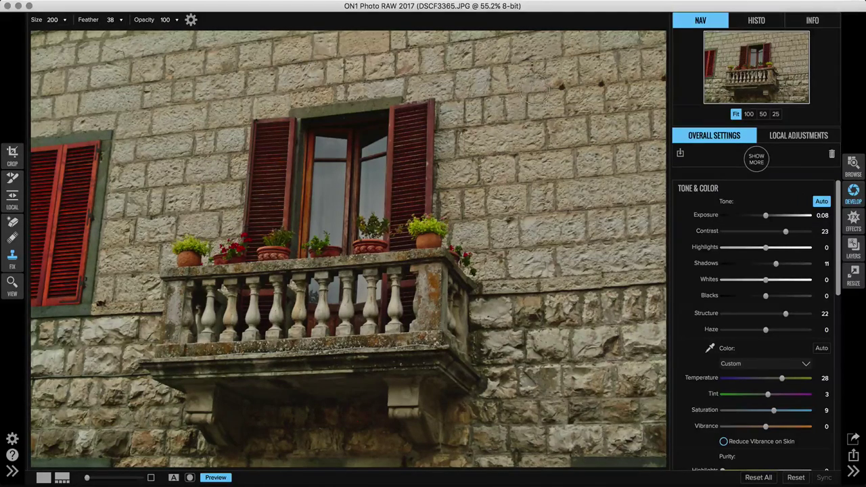
key("bracketleft")
key("bracketleft")
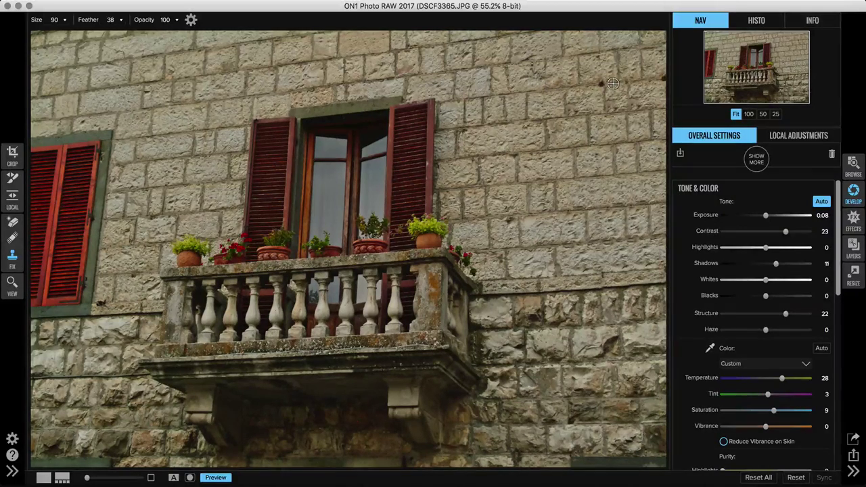
left_click_drag(613, 83, 602, 82)
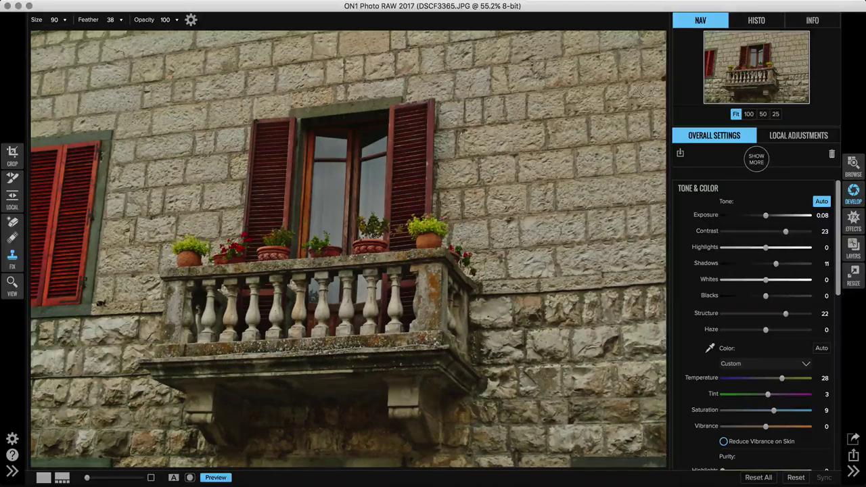